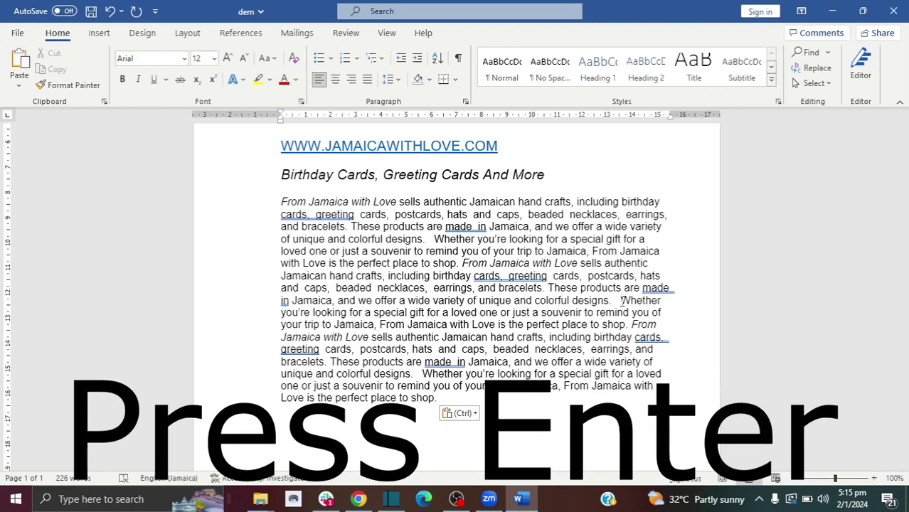
Step: Break the text before 'Whether you're looking' with exactly one blank line between paragraphs
key("Return")
key("Return")
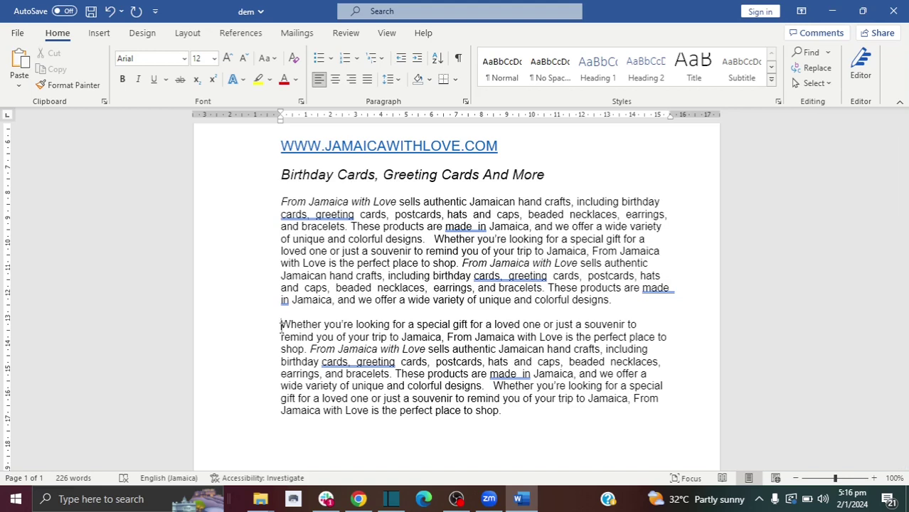
key("Return")
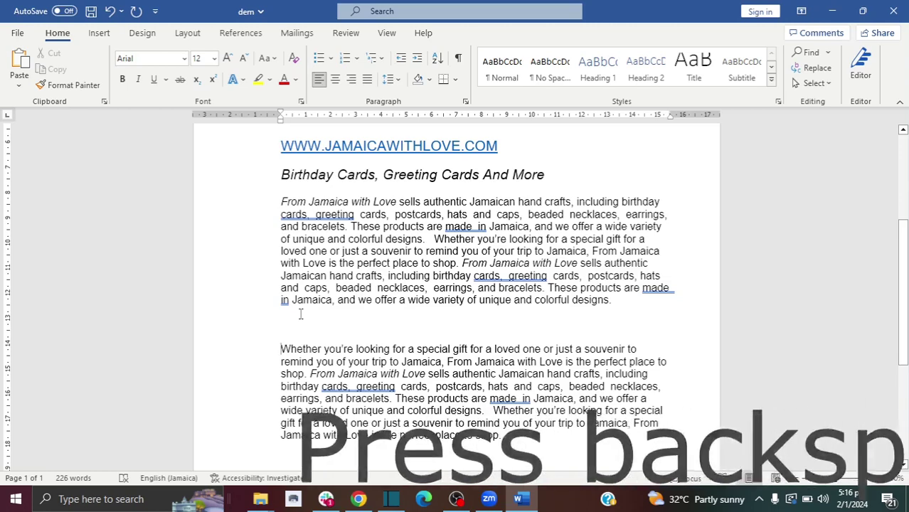
key("BackSpace")
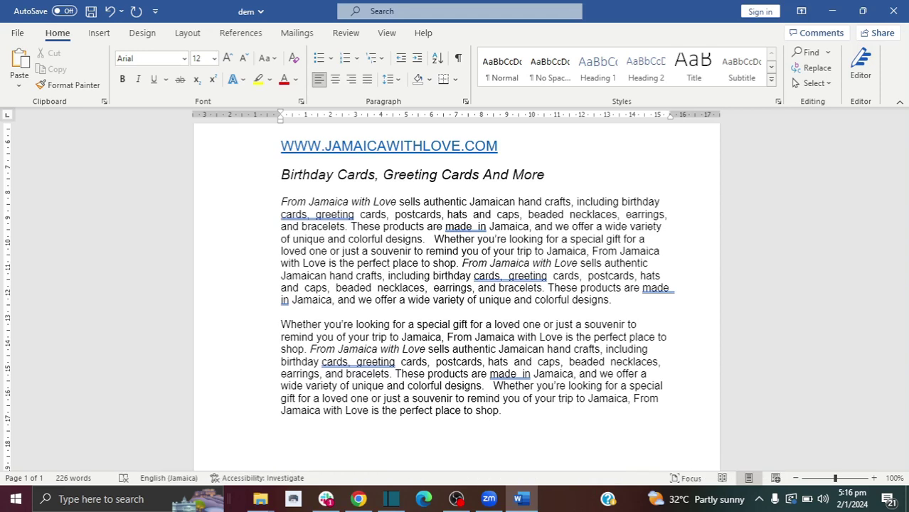
key("Return")
key("Return")
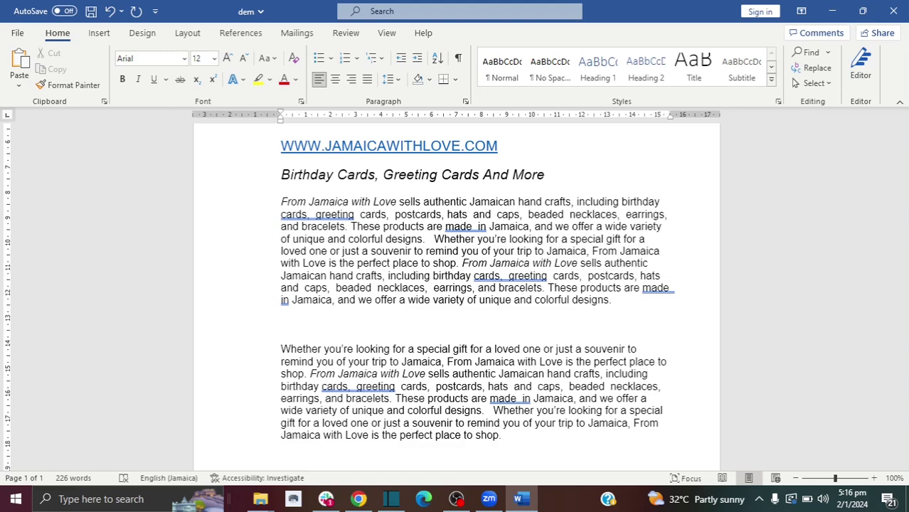
key("BackSpace")
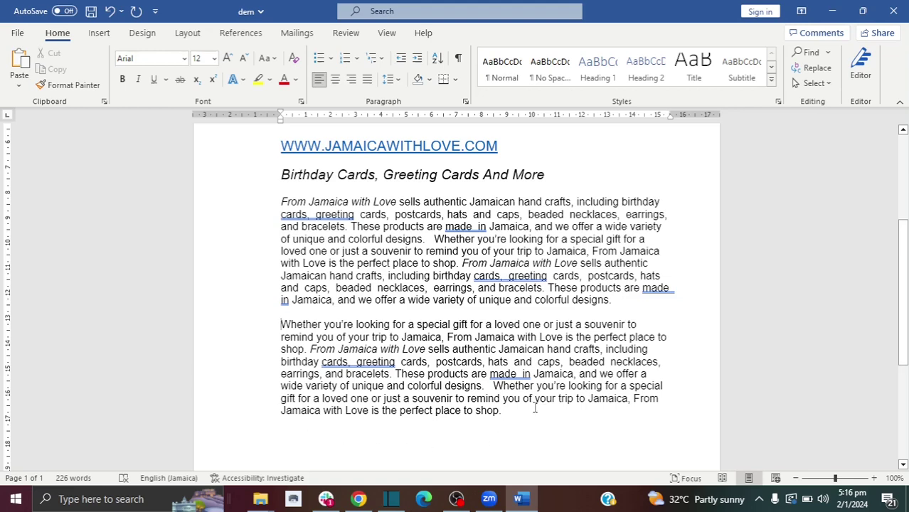
type("d")
Step: Add a final paragraph reading 'The new paragraph' after the text ending 'shop.'
key("ctrl+End")
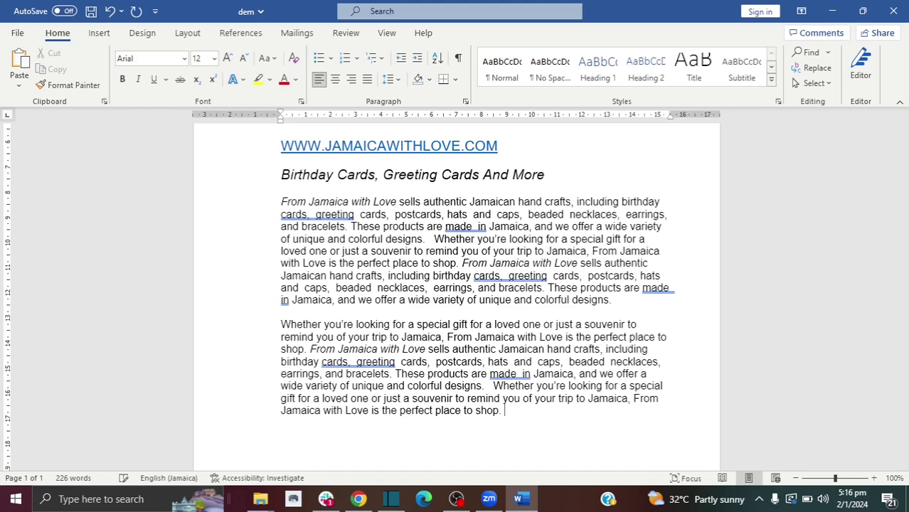
type("dhh")
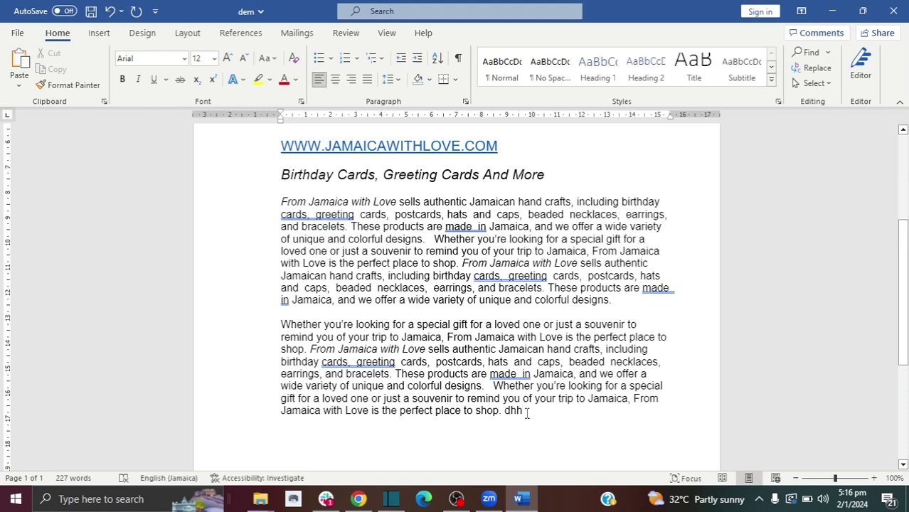
key("BackSpace")
key("BackSpace")
key("BackSpace")
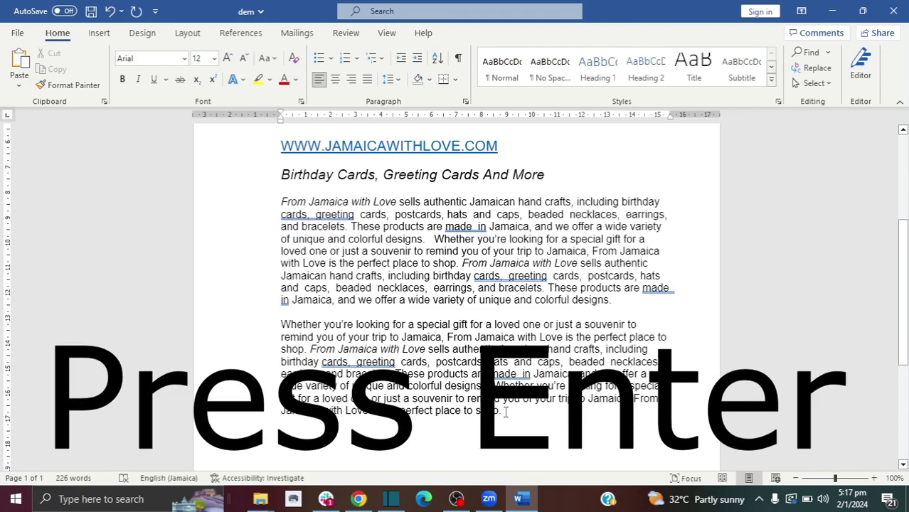
key("Return")
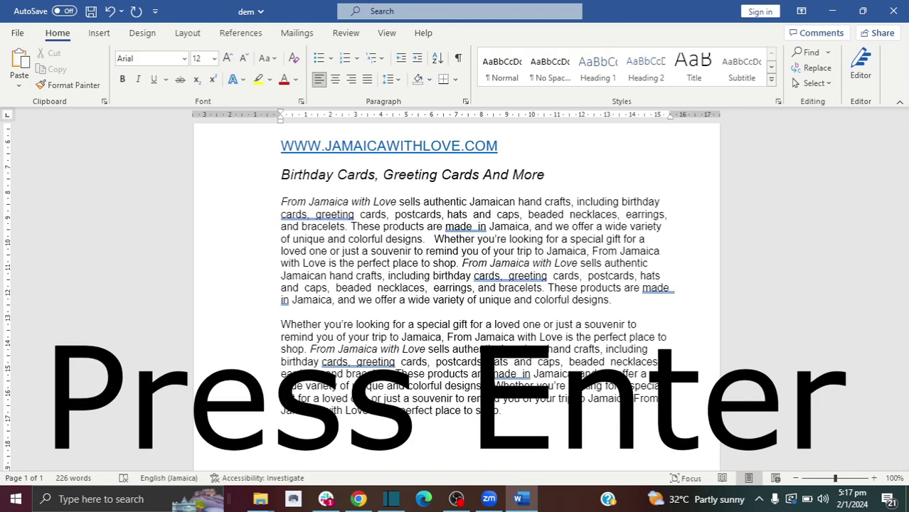
key("Return")
type("The")
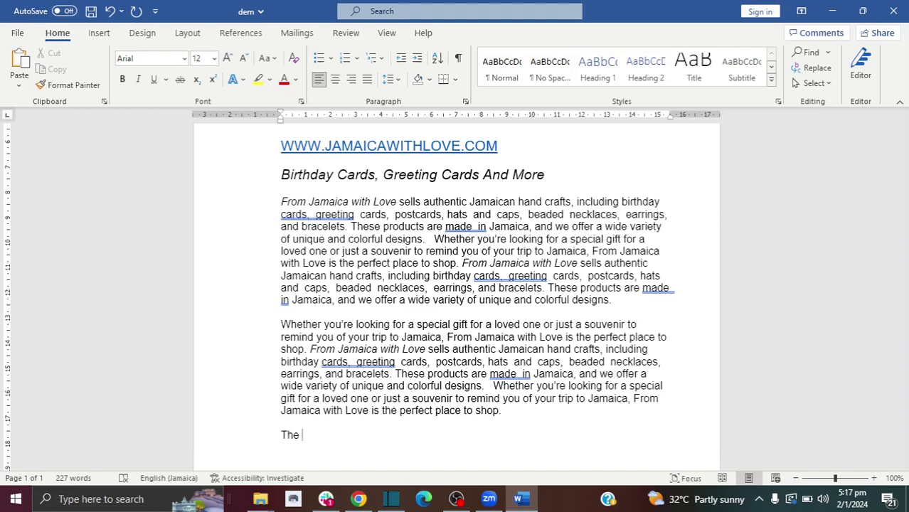
type(" new paragra")
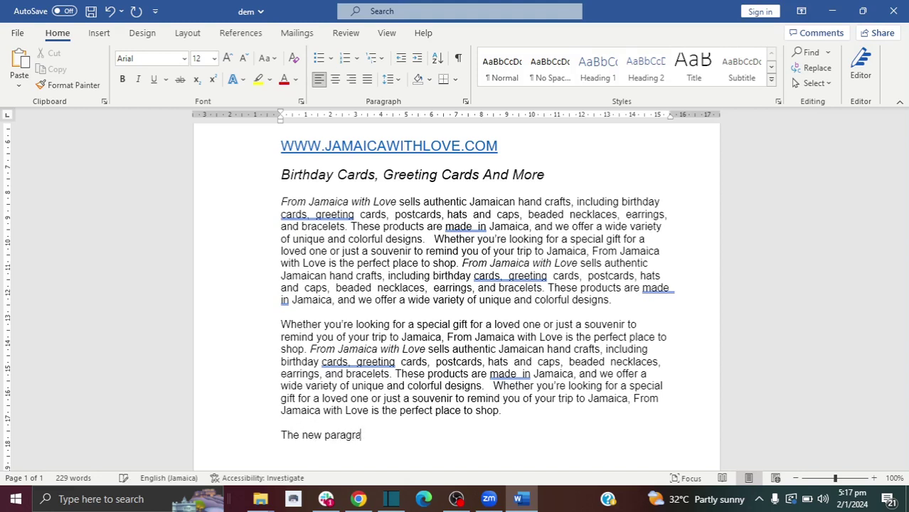
type("ph")
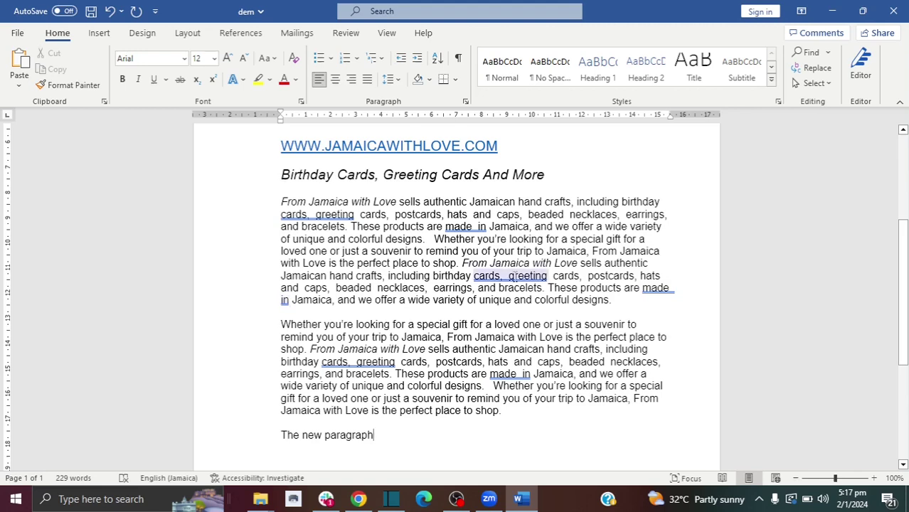
Step: Insert a 'New paragraph' line right after 'designs.' at the end of the first paragraph
left_click(615, 301)
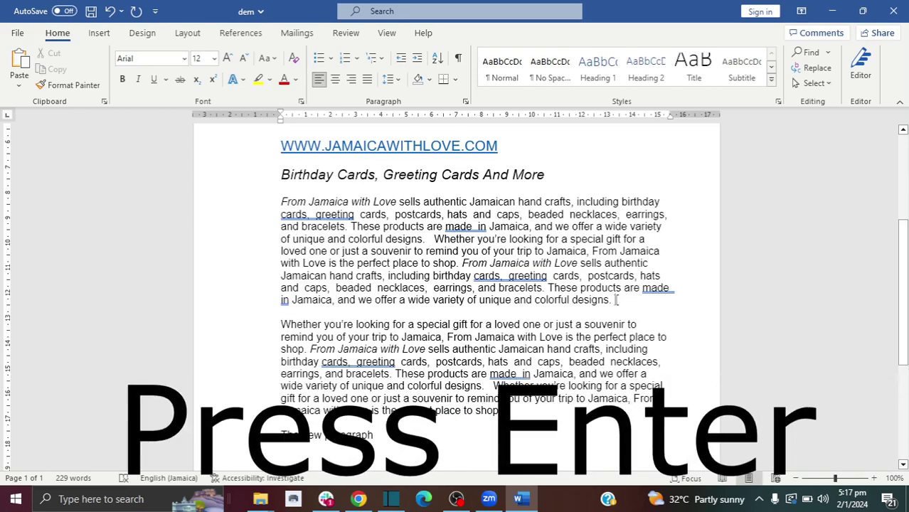
key("Return")
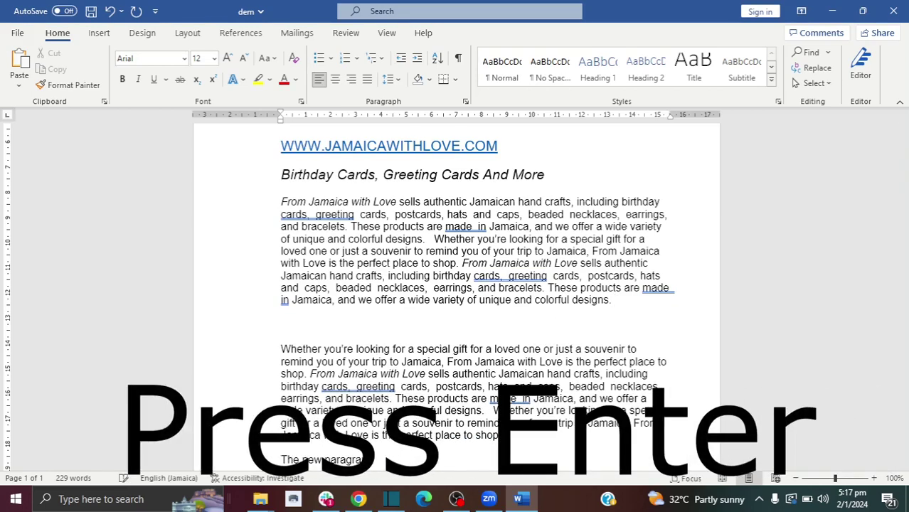
type("New pa")
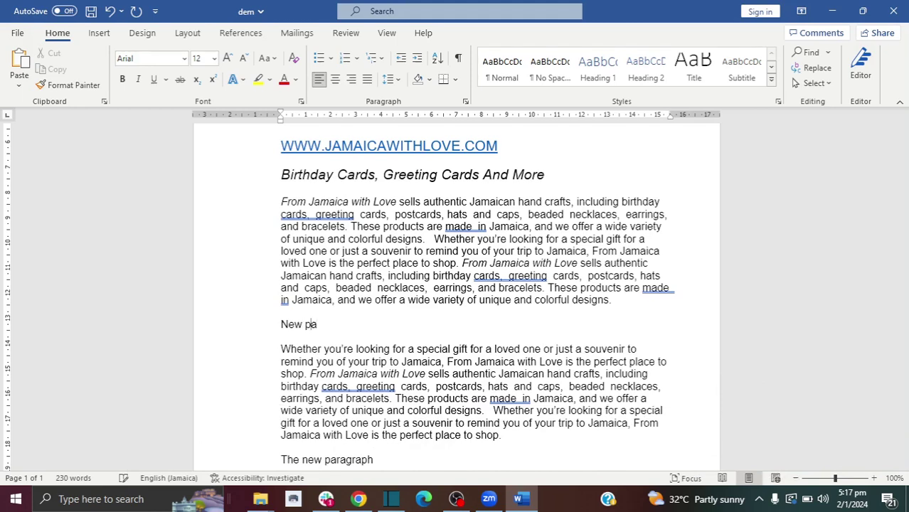
type("ragr")
type("aph")
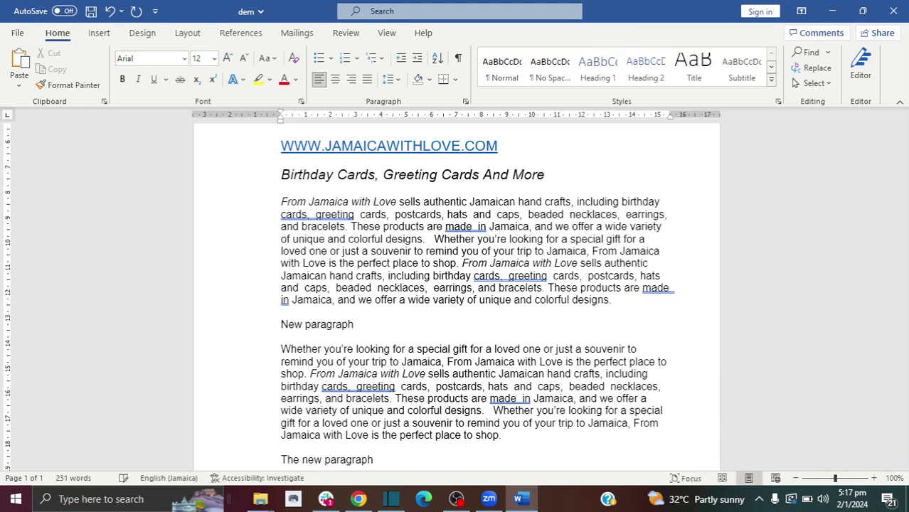